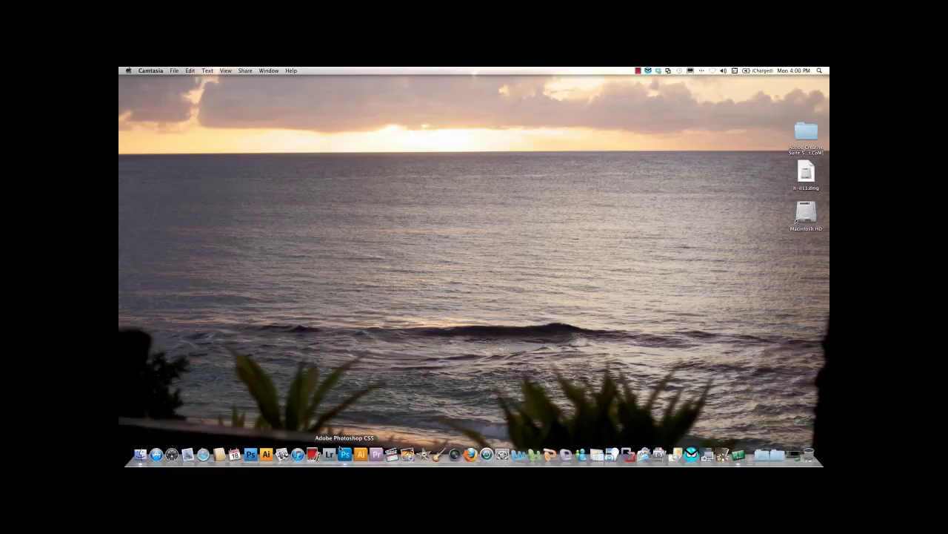
- Create a new 2.75 × 4.5 inch, 300 ppi document with a white background
click(344, 454)
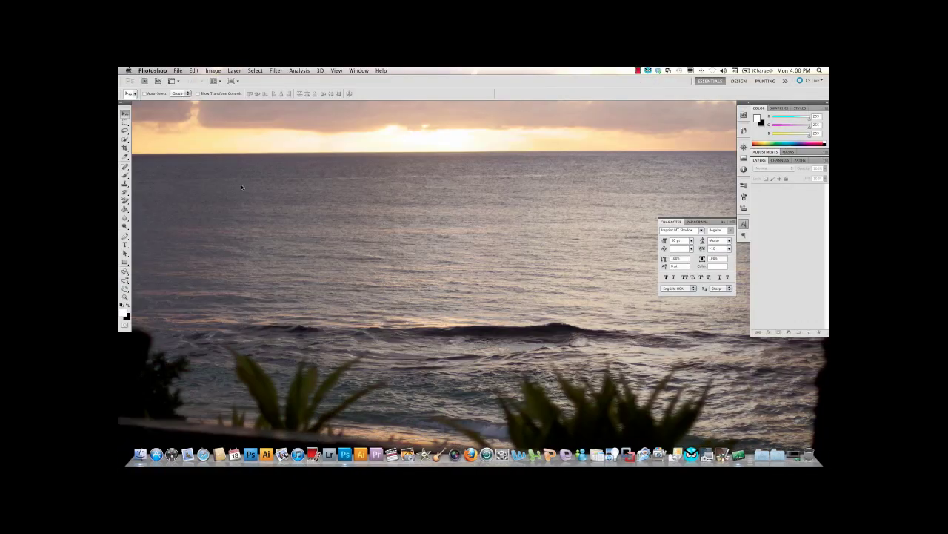
click(177, 71)
click(182, 80)
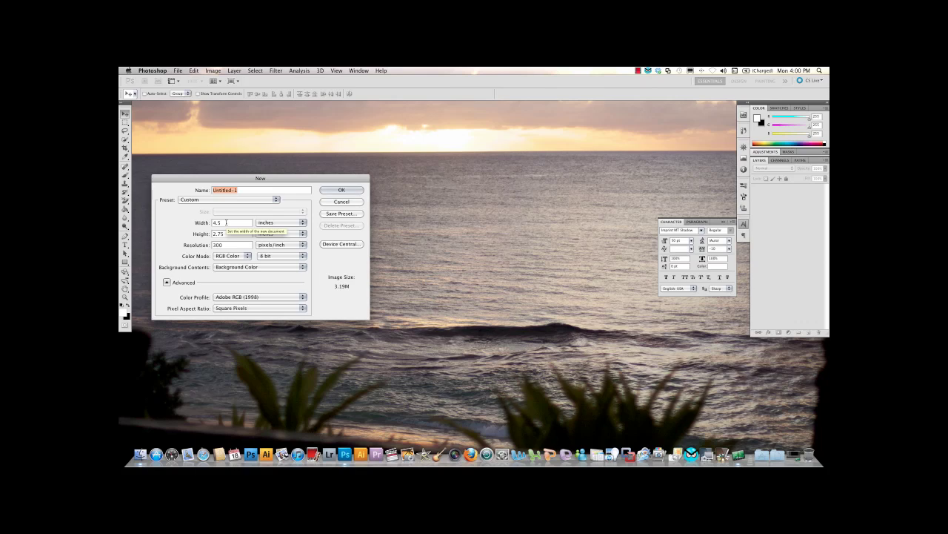
key(Tab)
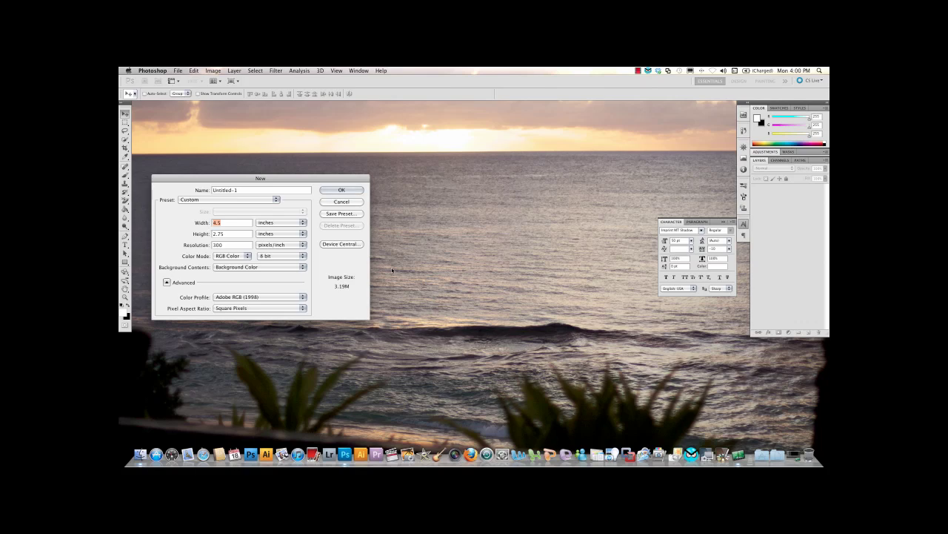
text(2.75)
key(Tab)
text(4)
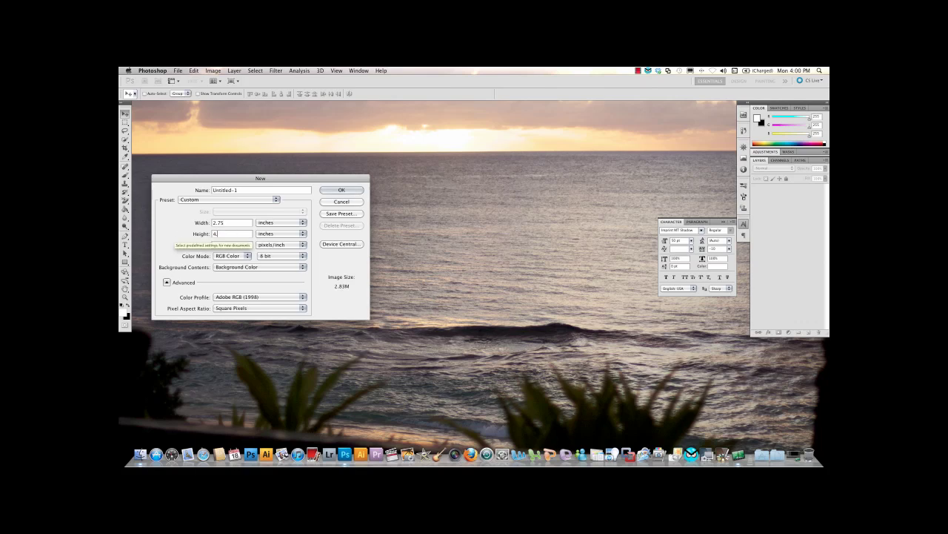
text(.5)
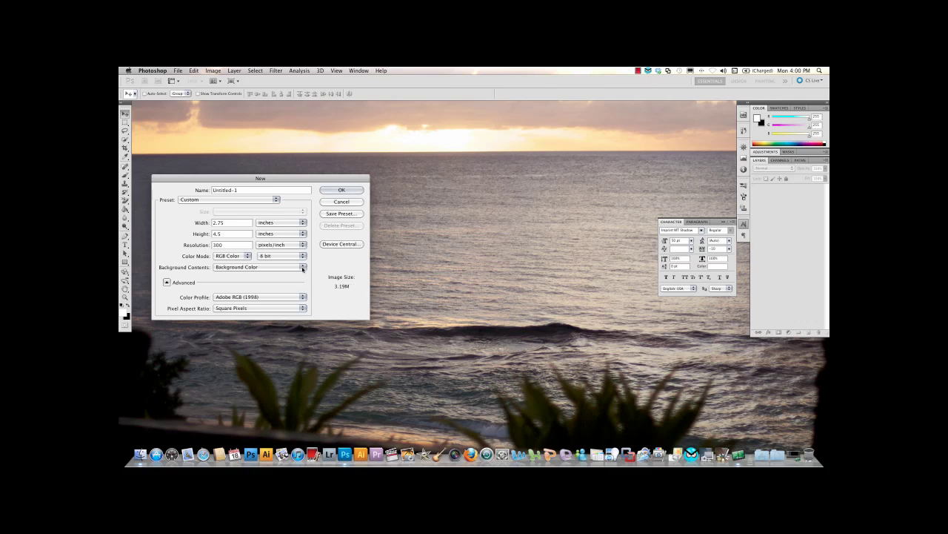
click(304, 268)
click(286, 263)
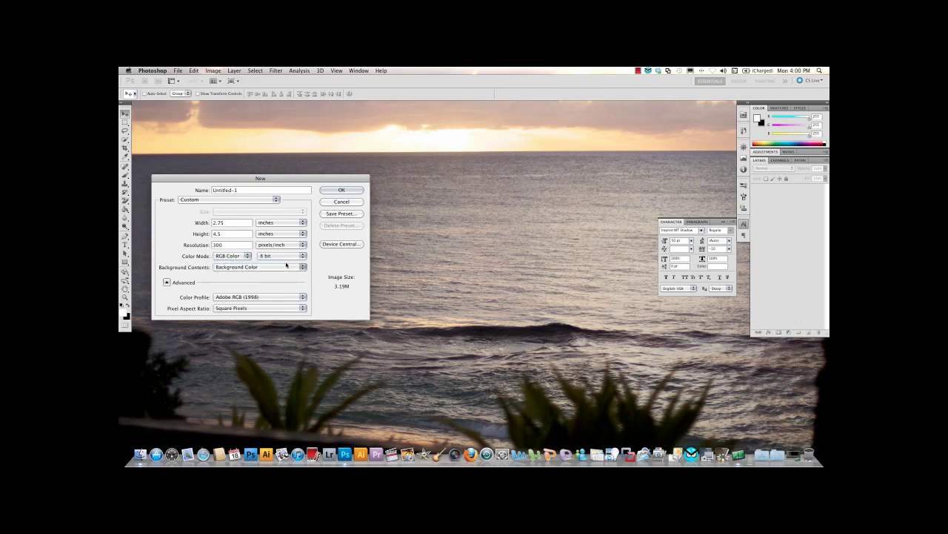
click(348, 191)
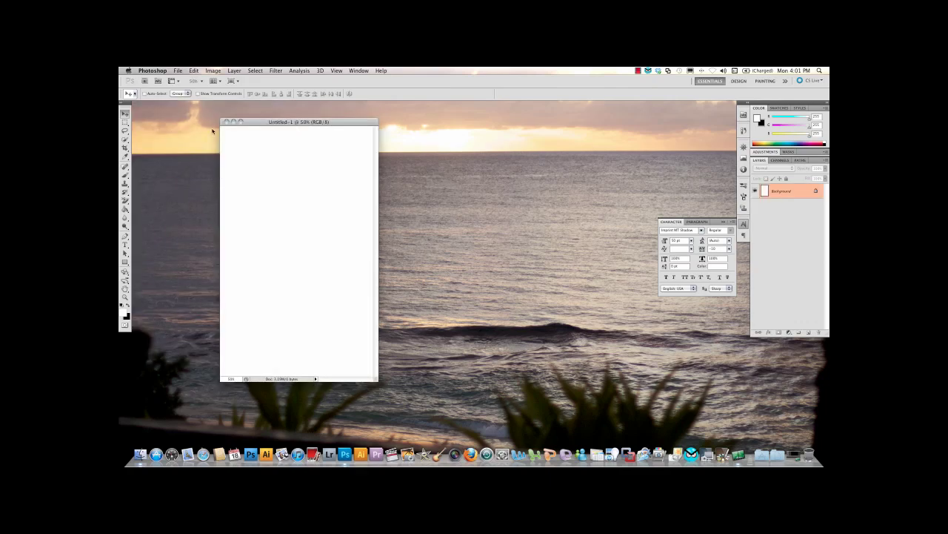
- Zoom to 25% and fill the canvas with black using the Paint Bucket
click(201, 81)
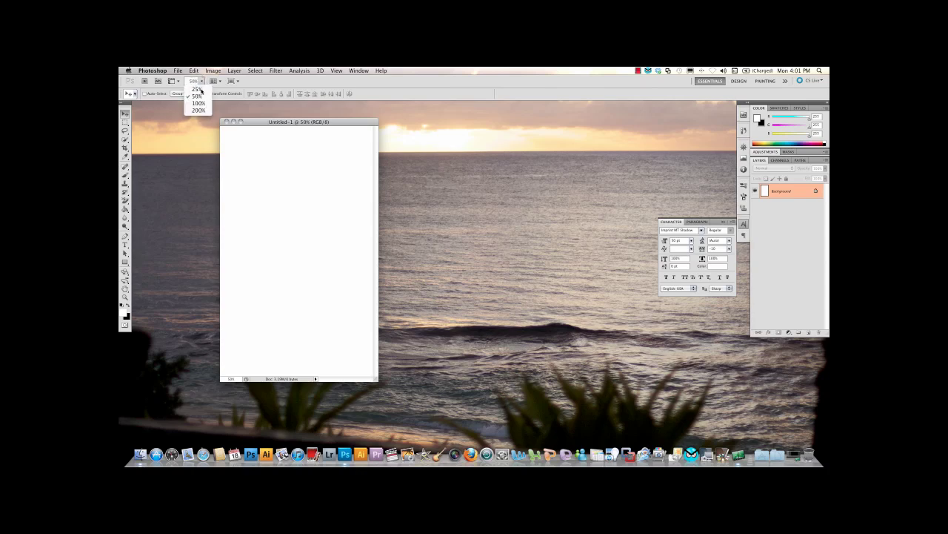
click(198, 89)
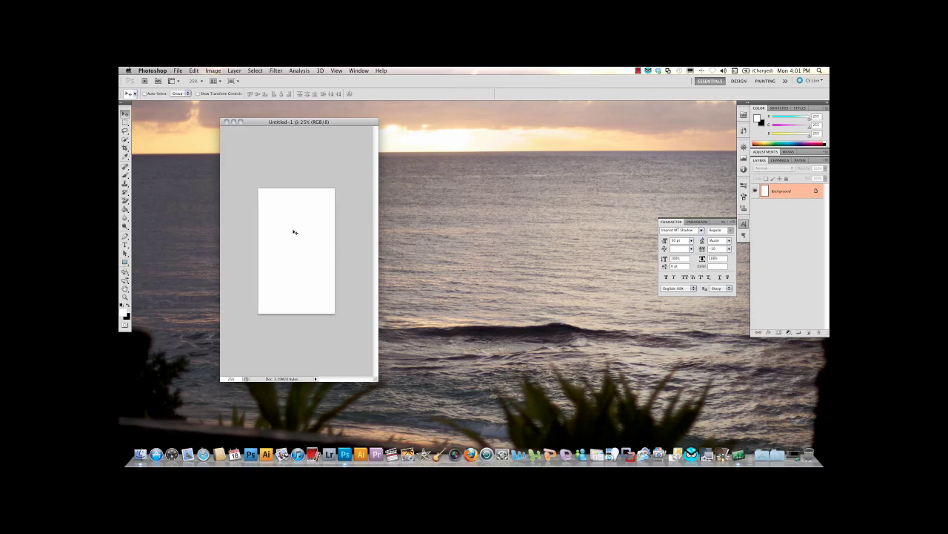
click(128, 306)
click(125, 210)
click(292, 236)
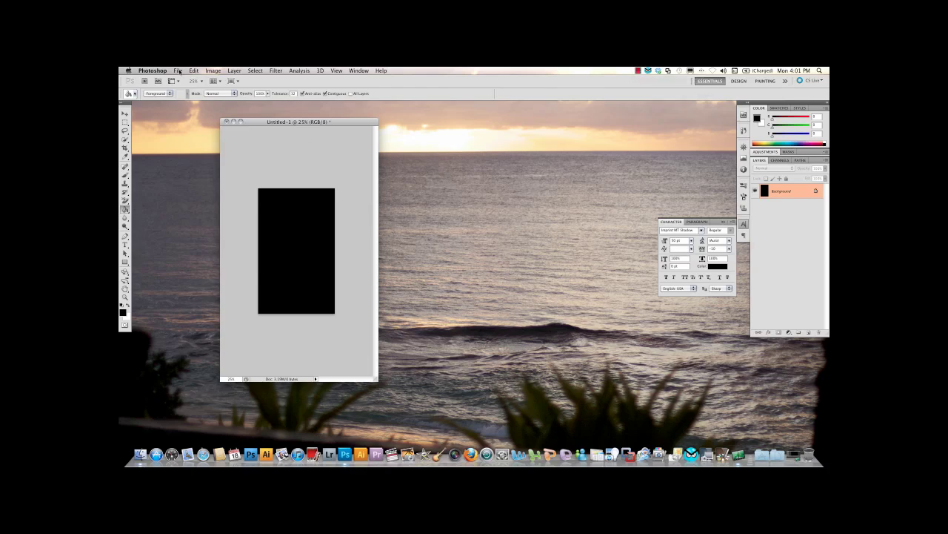
- Open yamamoto.jpg, the image of the kanji 山 and 本
click(179, 71)
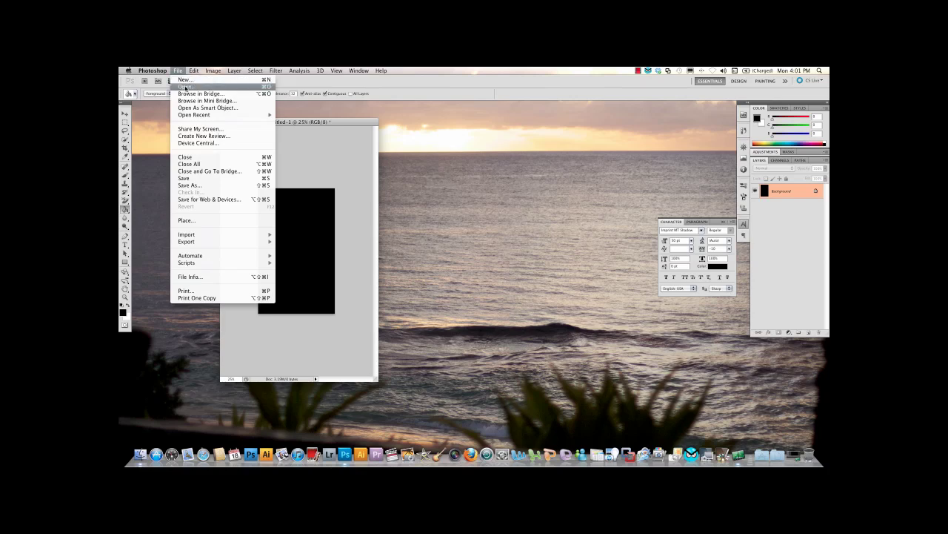
click(187, 85)
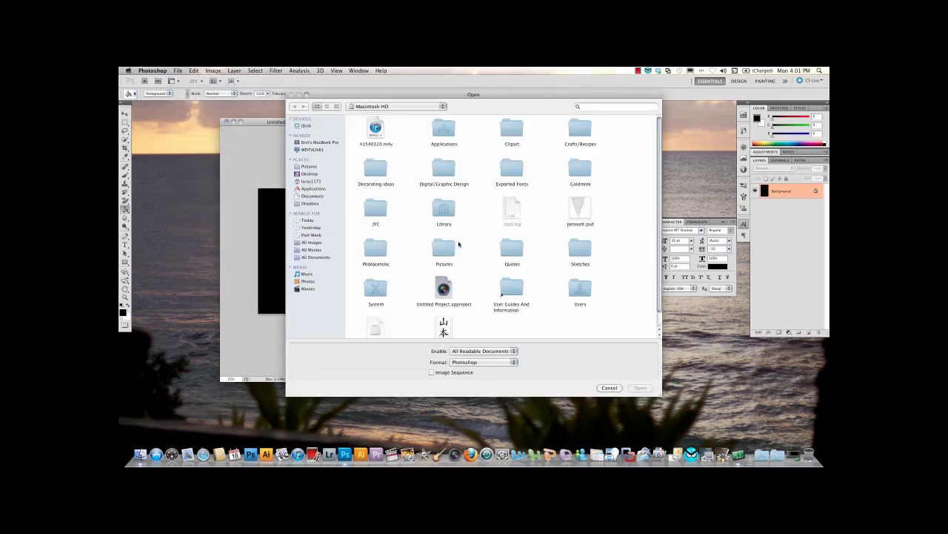
click(444, 330)
click(639, 387)
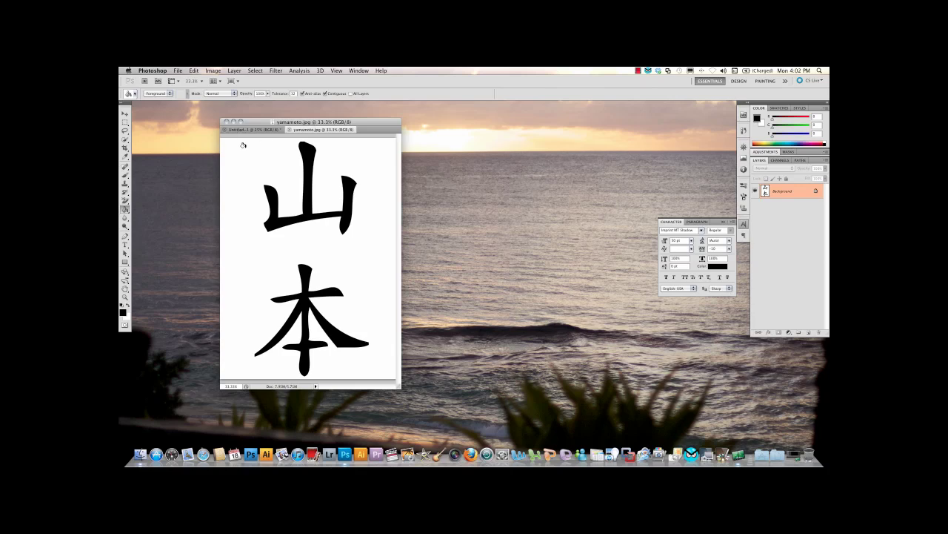
- Drag the kanji image into Untitled-1 with the Move tool and position it
click(125, 113)
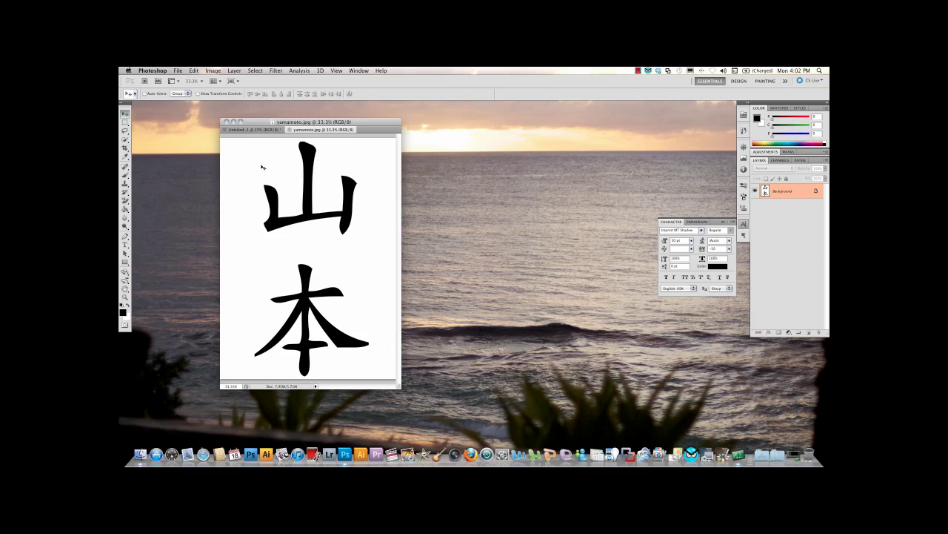
mouse_move(261, 167)
mouse_down()
mouse_move(256, 129)
mouse_move(266, 154)
mouse_up()
drag(331, 220, 348, 250)
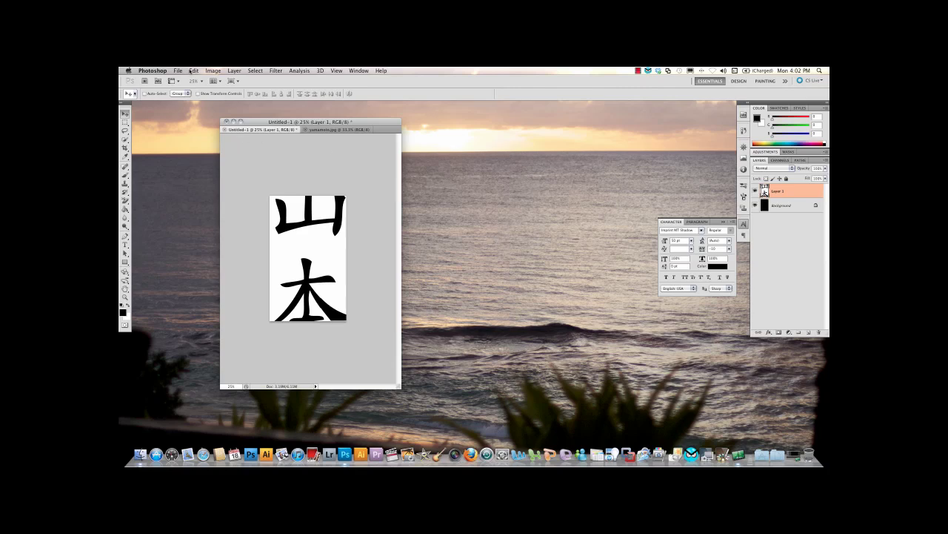
- Free Transform the kanji layer down to about 81% and commit
click(194, 71)
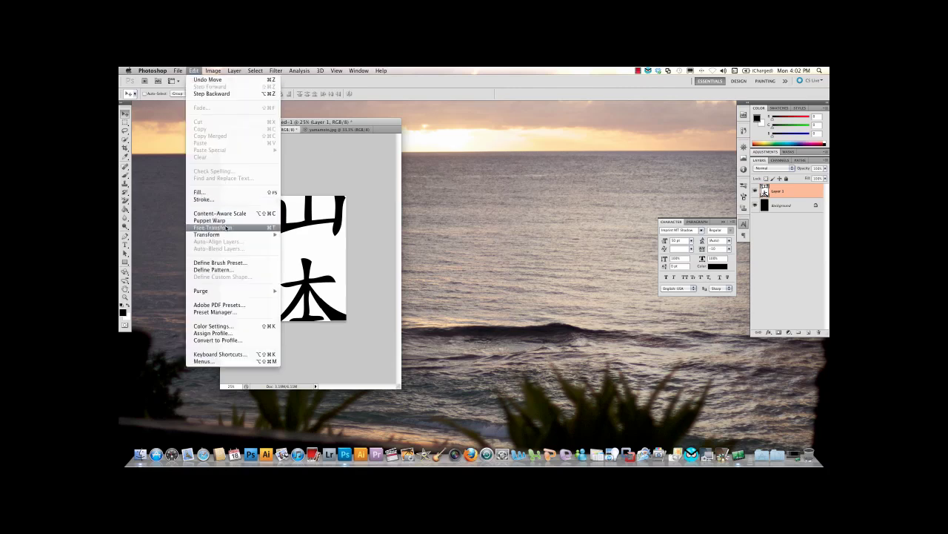
click(252, 227)
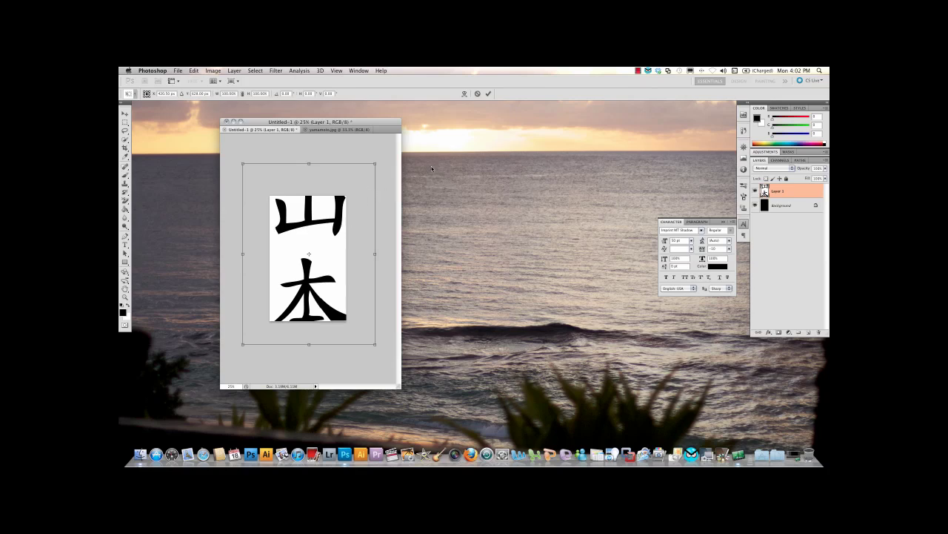
drag(374, 163, 338, 218)
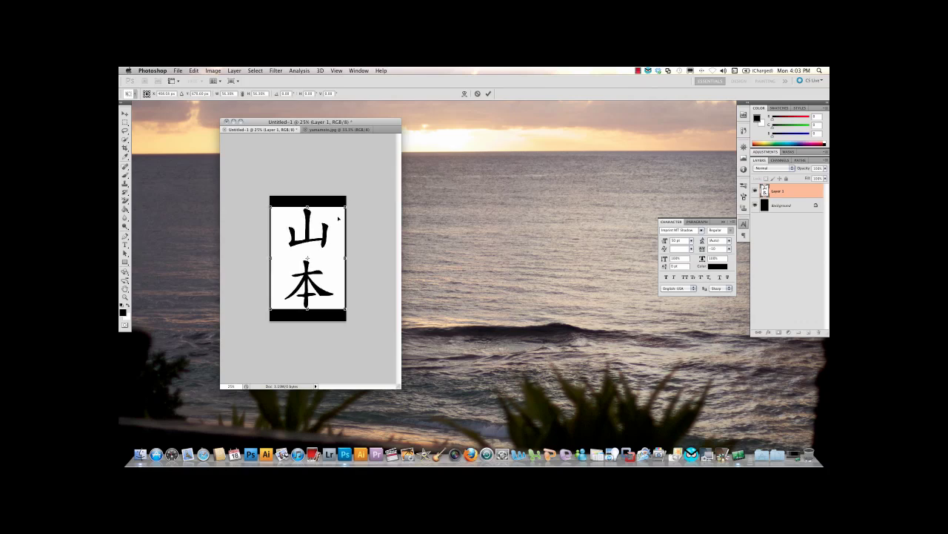
click(488, 93)
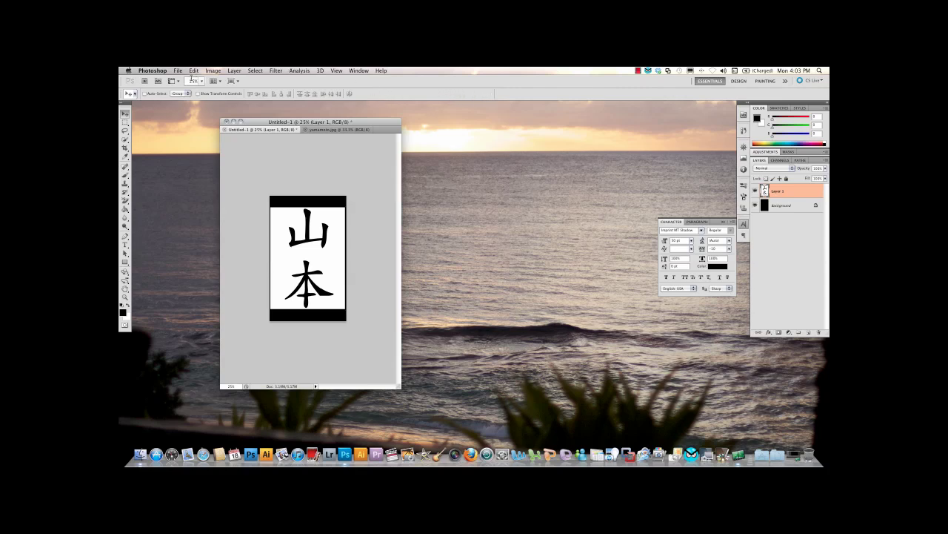
- Invert the kanji layer to white on black, then flatten the image
click(178, 71)
click(213, 70)
mouse_move(222, 94)
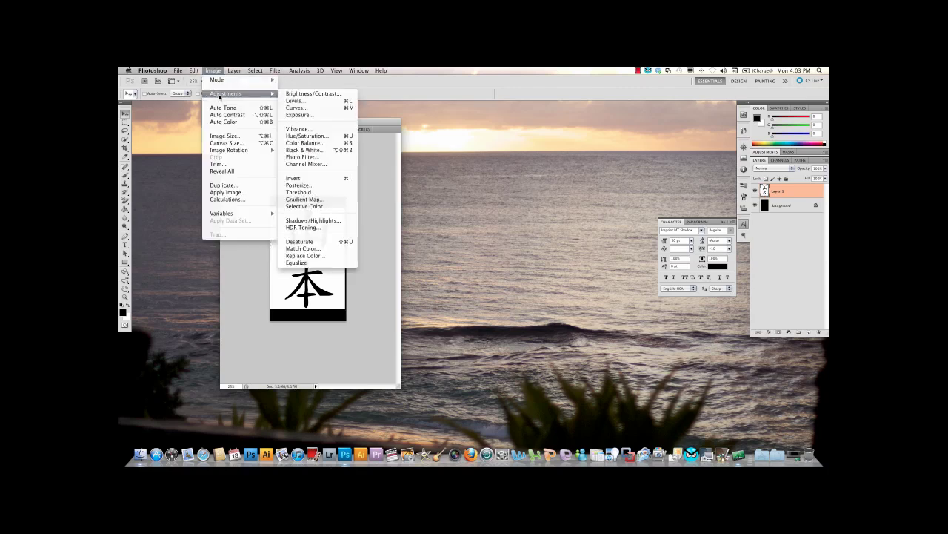
click(306, 179)
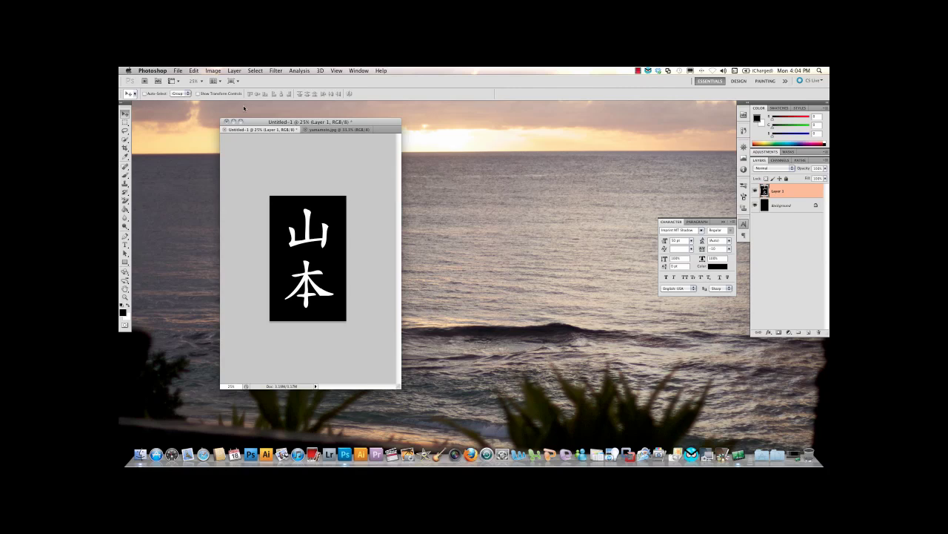
click(234, 71)
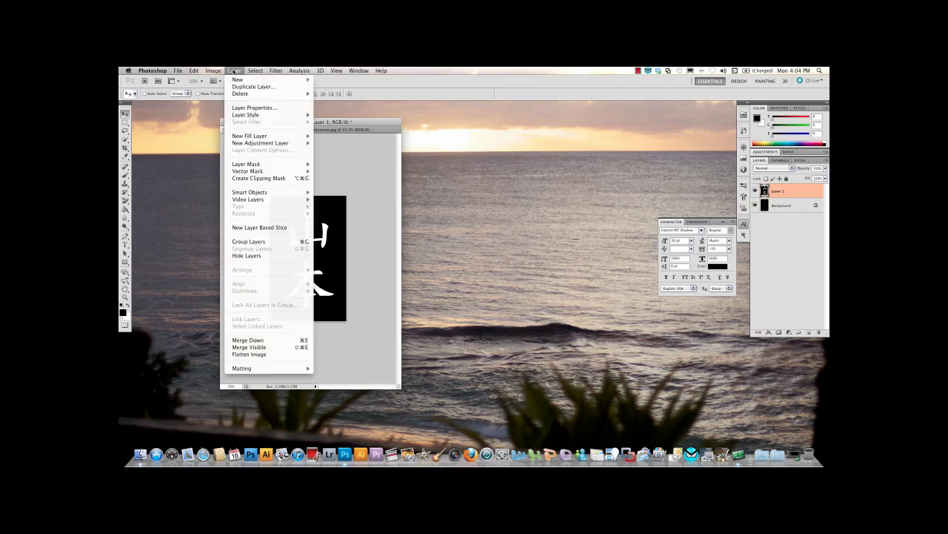
click(285, 354)
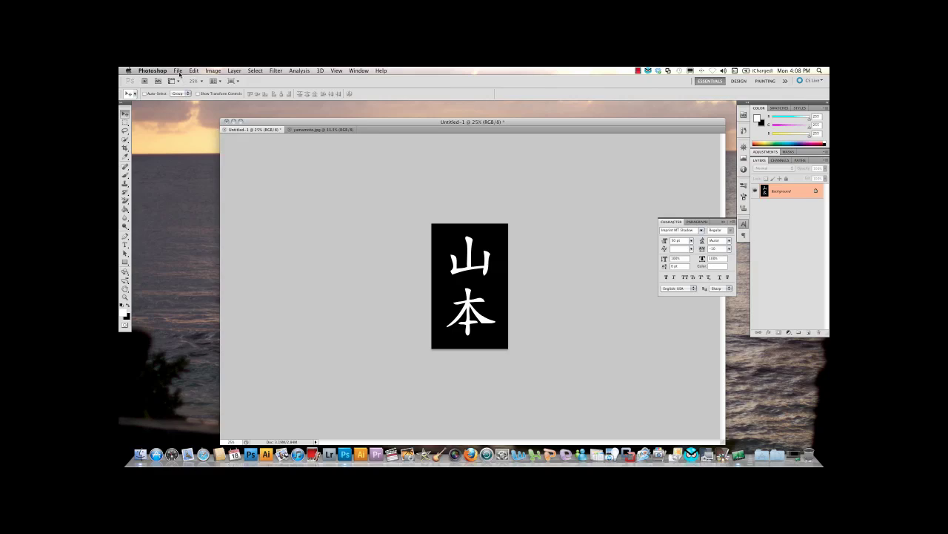
- Create a second document, Untitled-2, at 4.5 × 2.75 inches
click(178, 70)
click(181, 78)
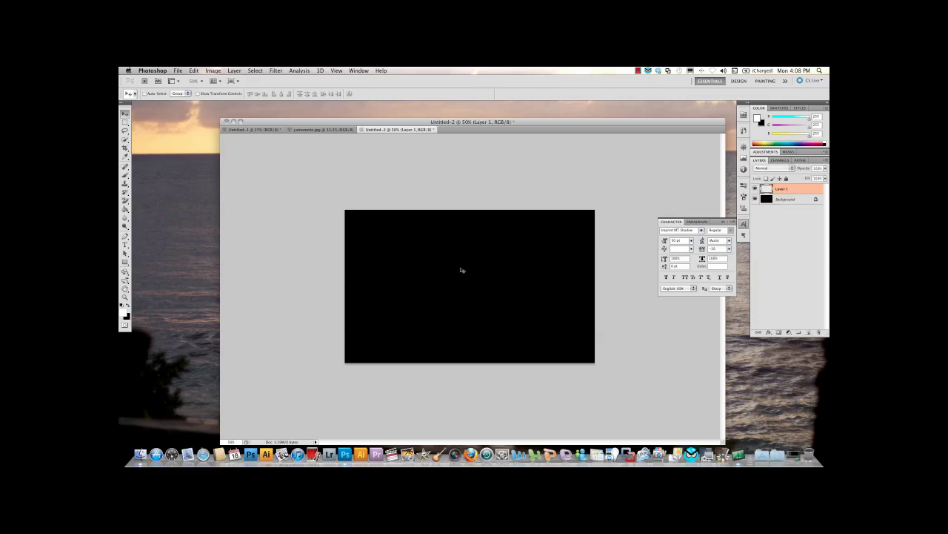
- Stamp a white bird with the bird brush, shrunk two sizes, onto the black canvas
click(125, 174)
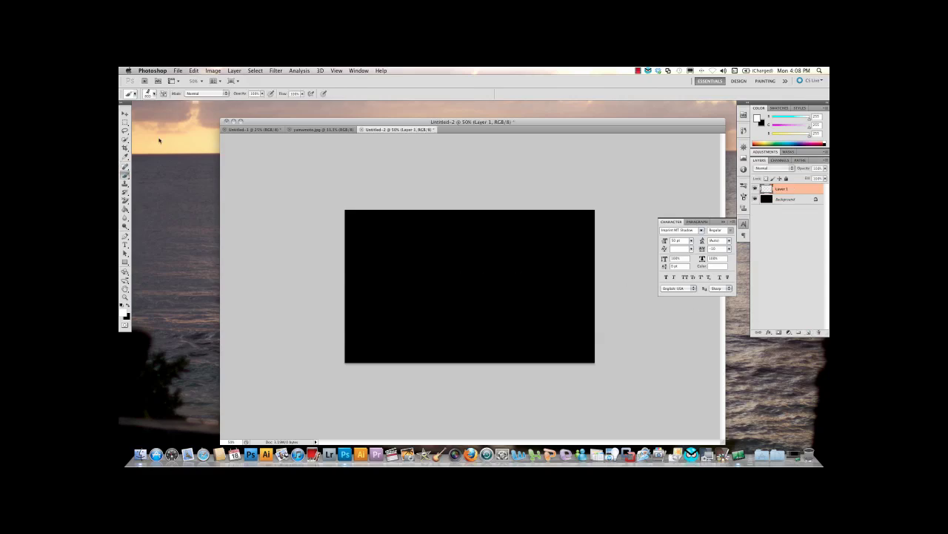
click(154, 94)
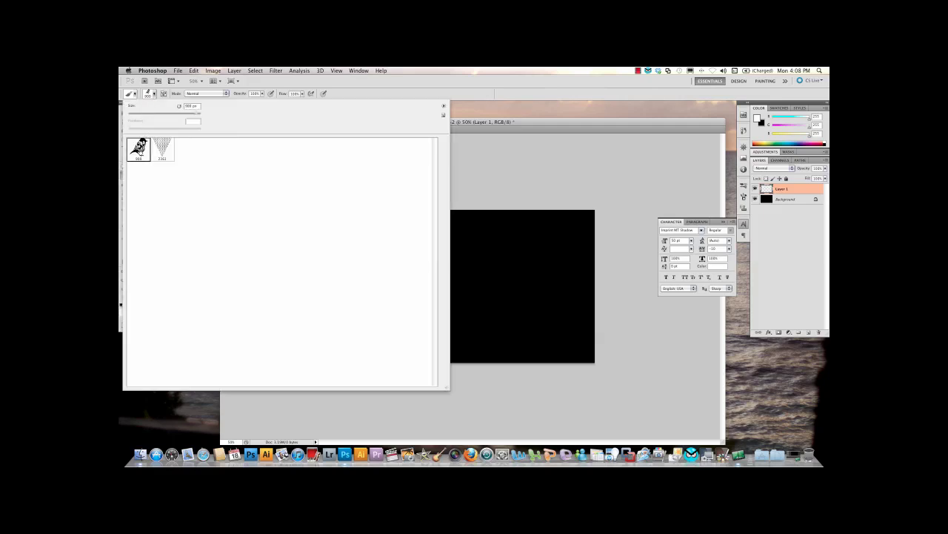
click(542, 106)
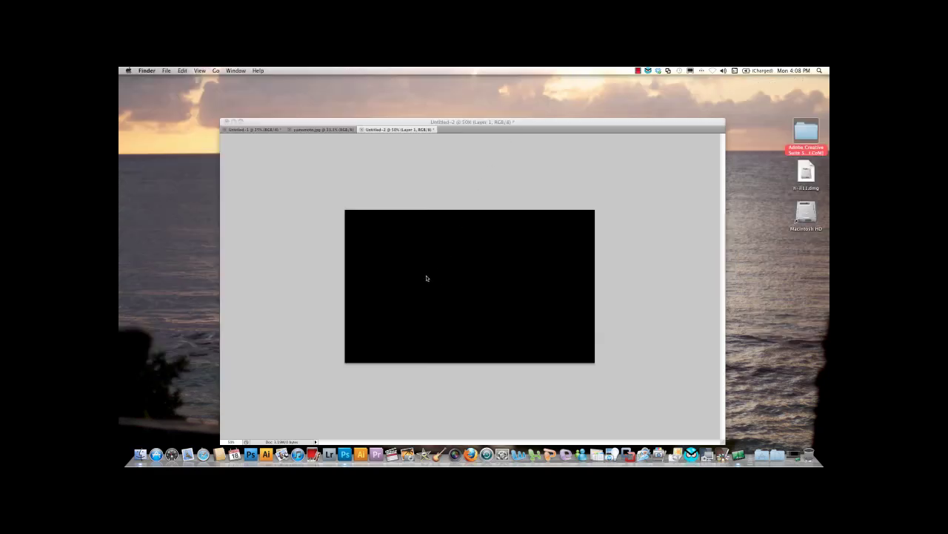
click(342, 124)
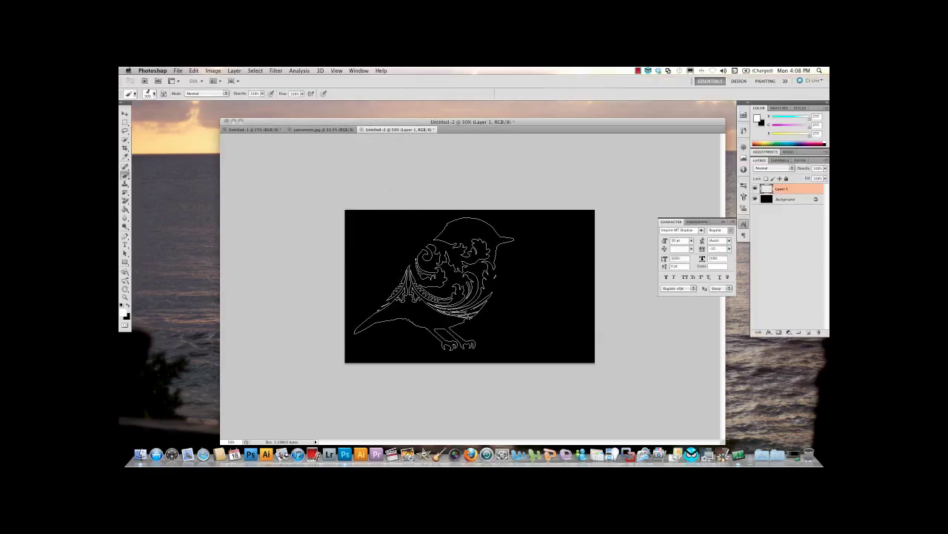
key([)
key([)
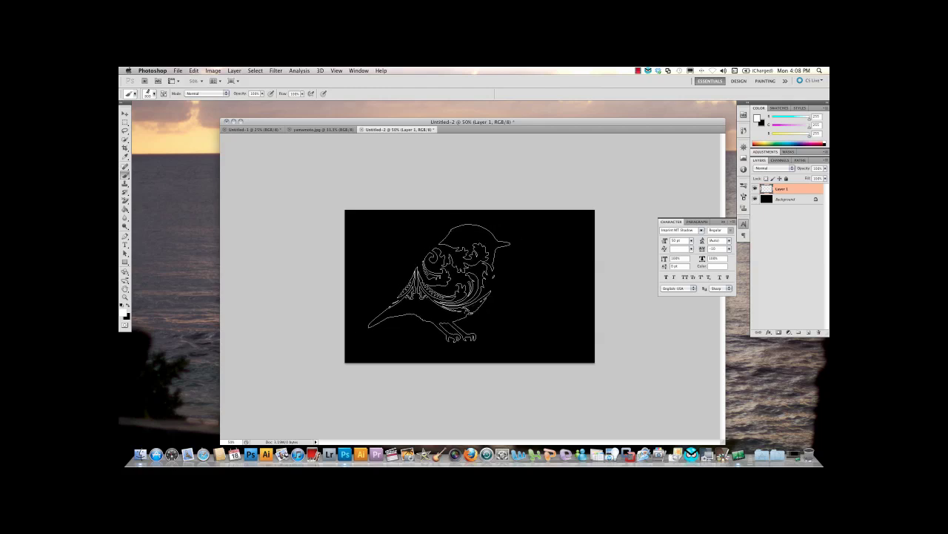
key([)
key([)
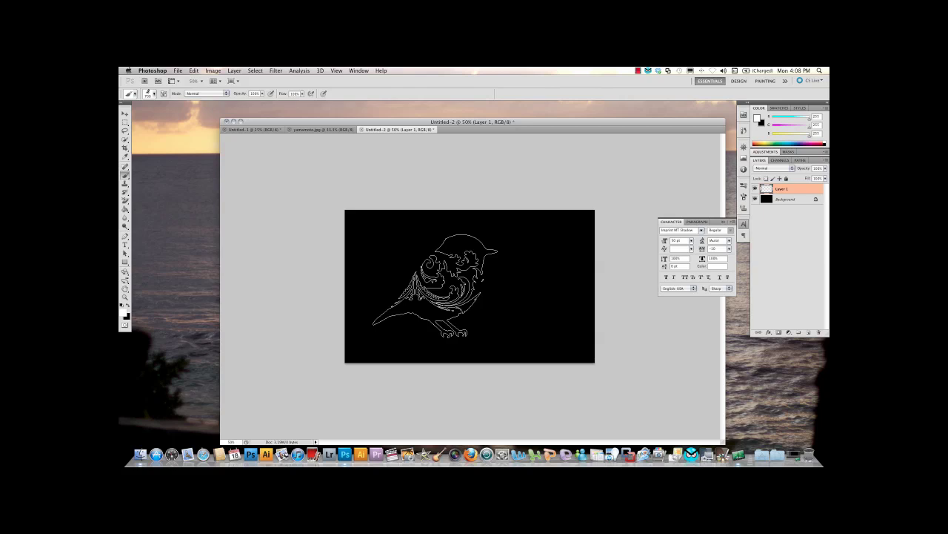
click(435, 285)
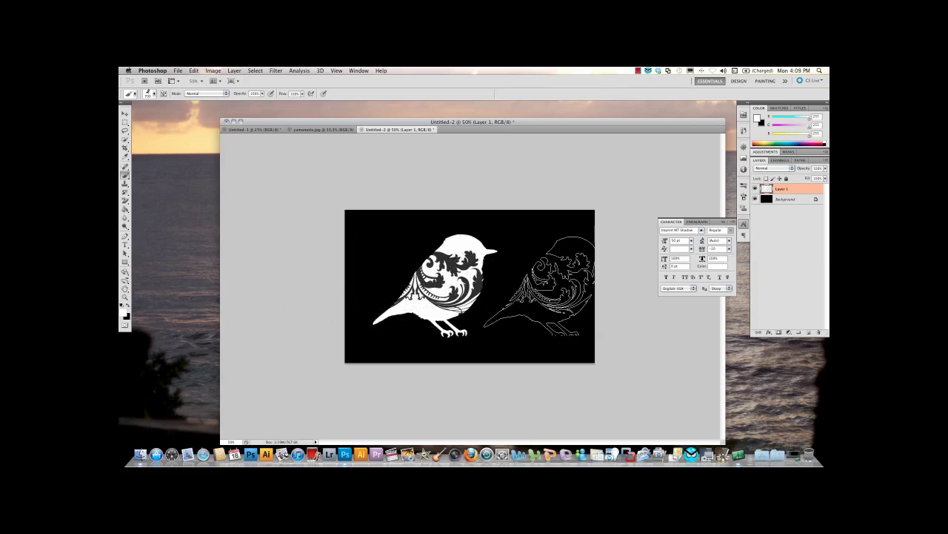
- On a new layer, stamp a polka-dot triangle pennant with the polka-dot brush
click(809, 332)
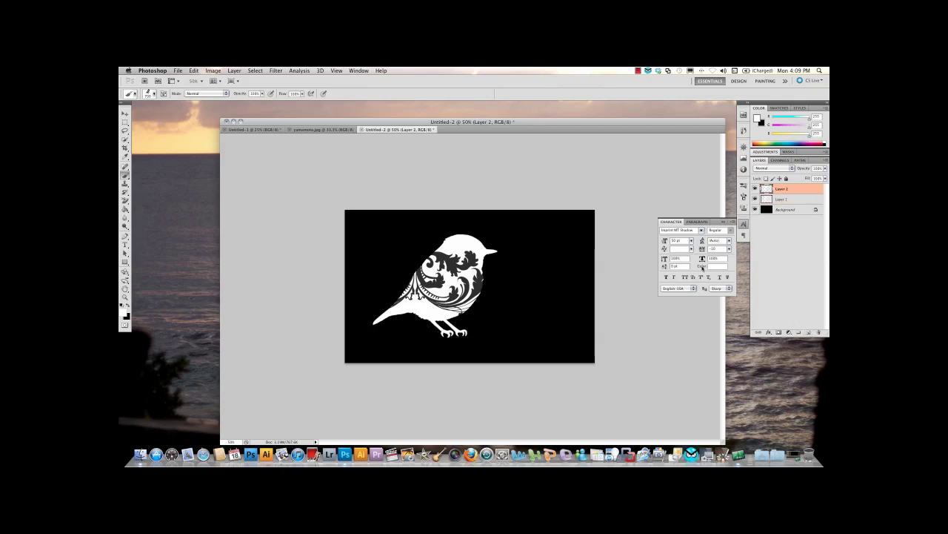
click(154, 94)
click(162, 149)
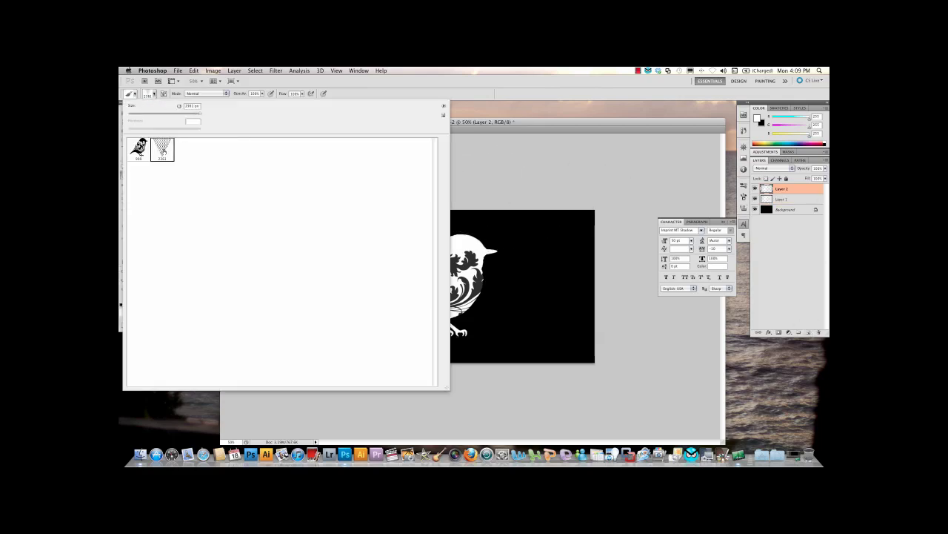
click(400, 83)
click(489, 222)
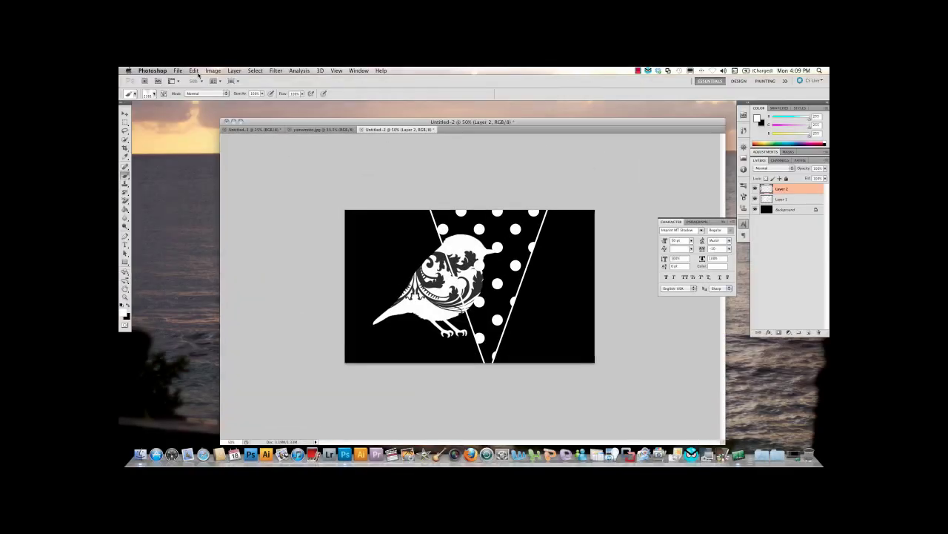
- Undo the oversized pennant stamp with Edit > Step Backward
click(194, 72)
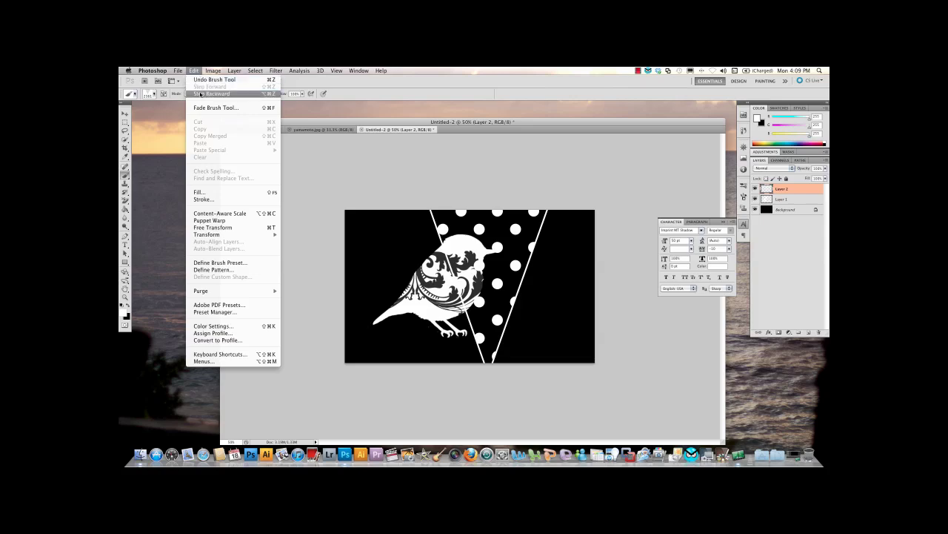
click(207, 94)
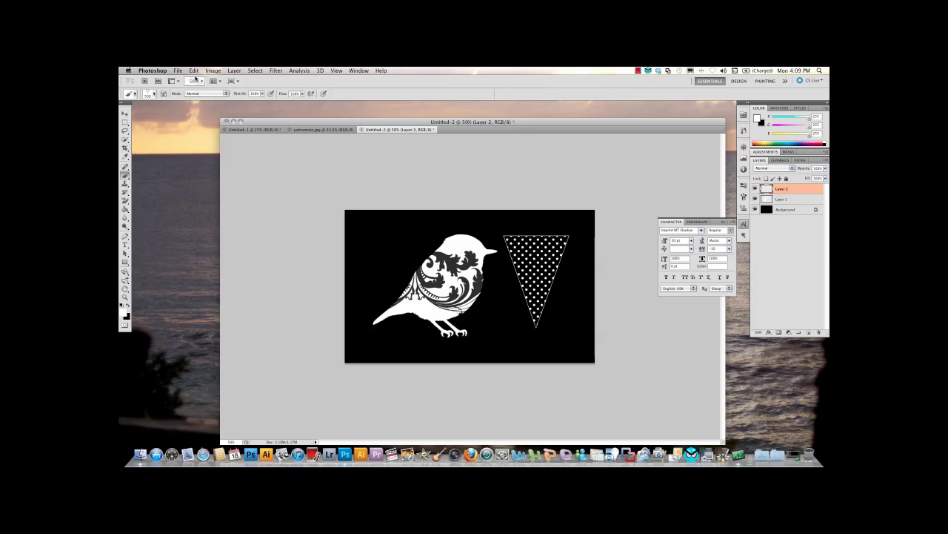
click(178, 71)
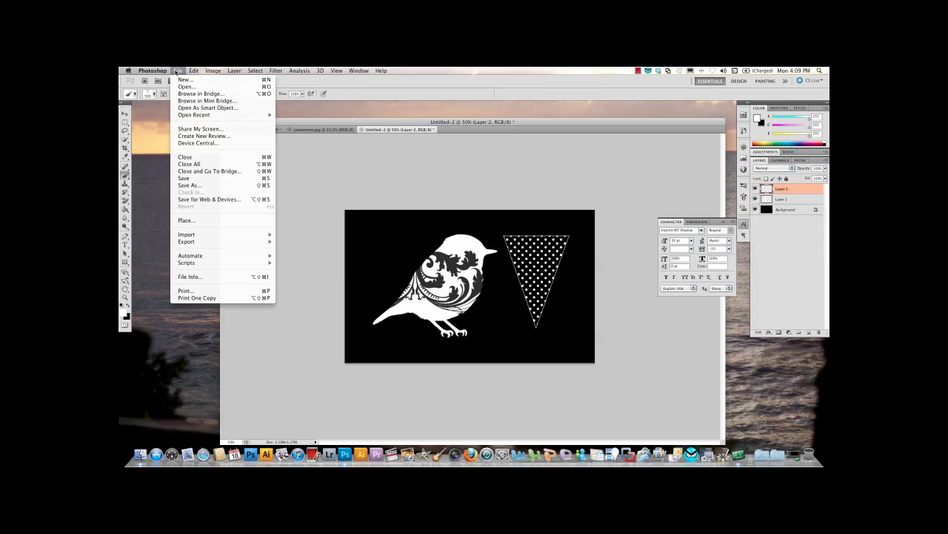
- Open Print and select the HP Deskjet 1000 J110 series printer
click(170, 80)
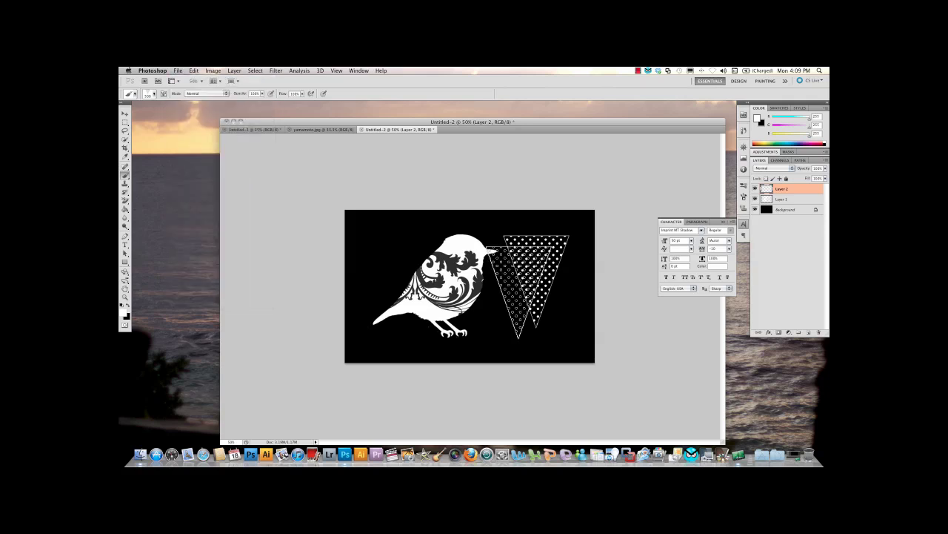
click(177, 71)
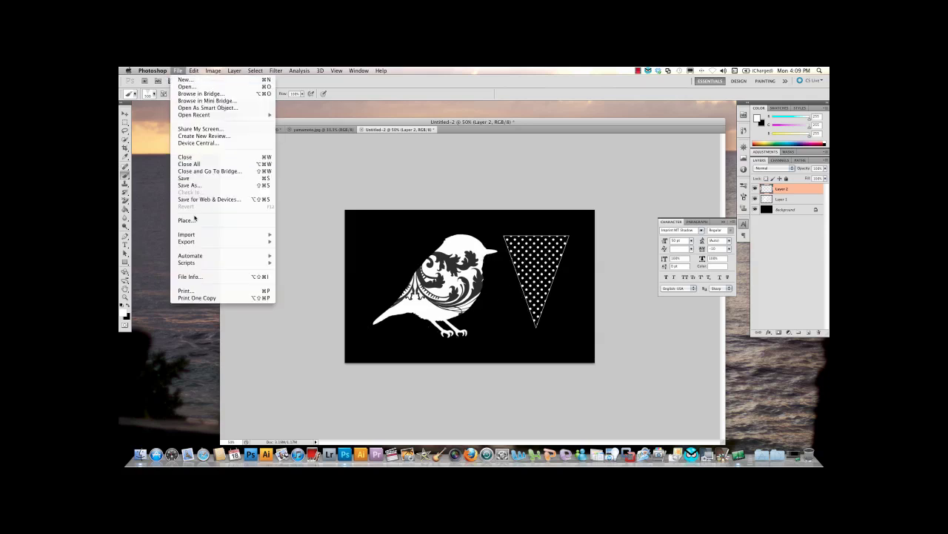
click(186, 291)
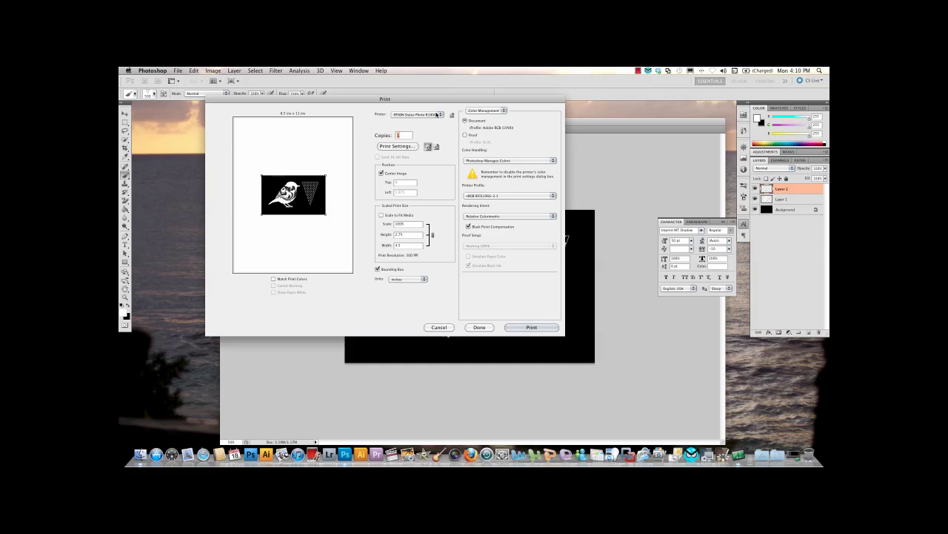
click(438, 114)
click(440, 124)
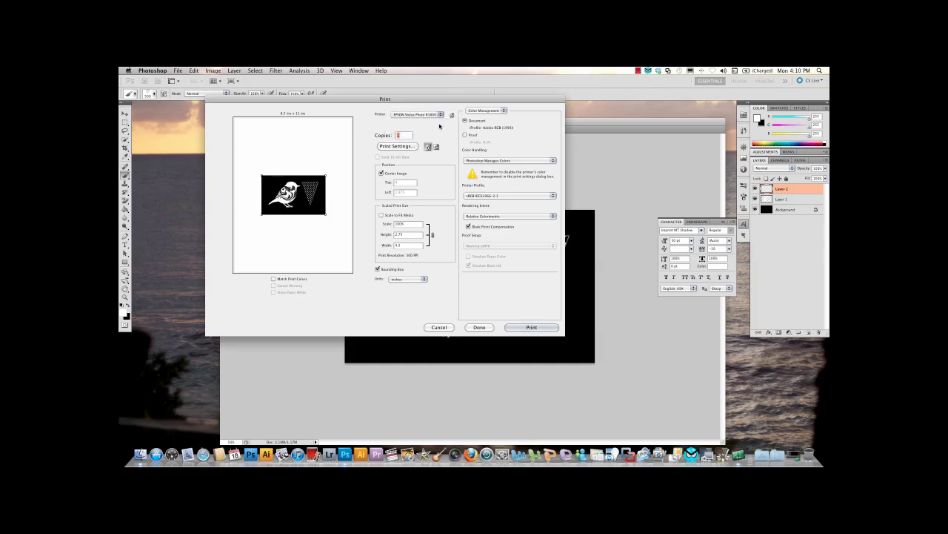
- Set Best paper quality in Print Settings and choose Photoshop Manages Colors
click(406, 146)
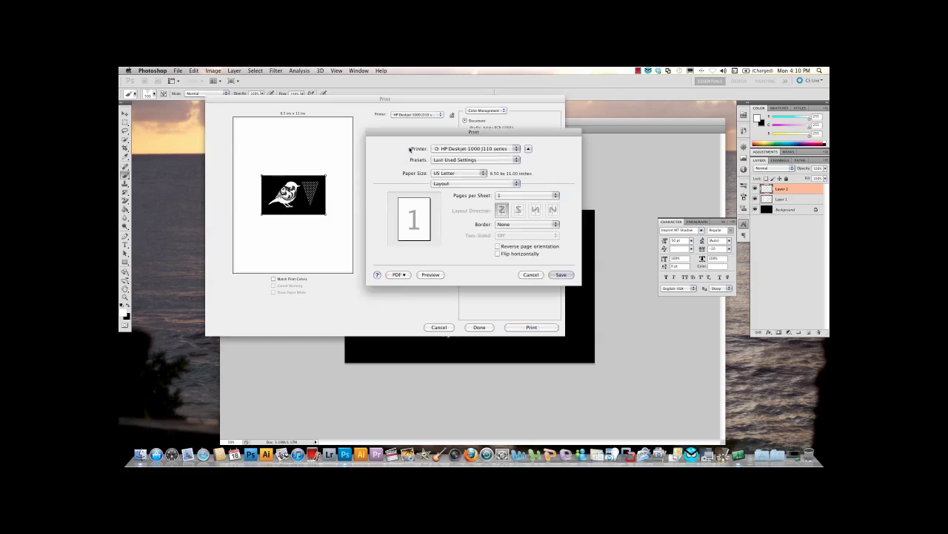
click(517, 184)
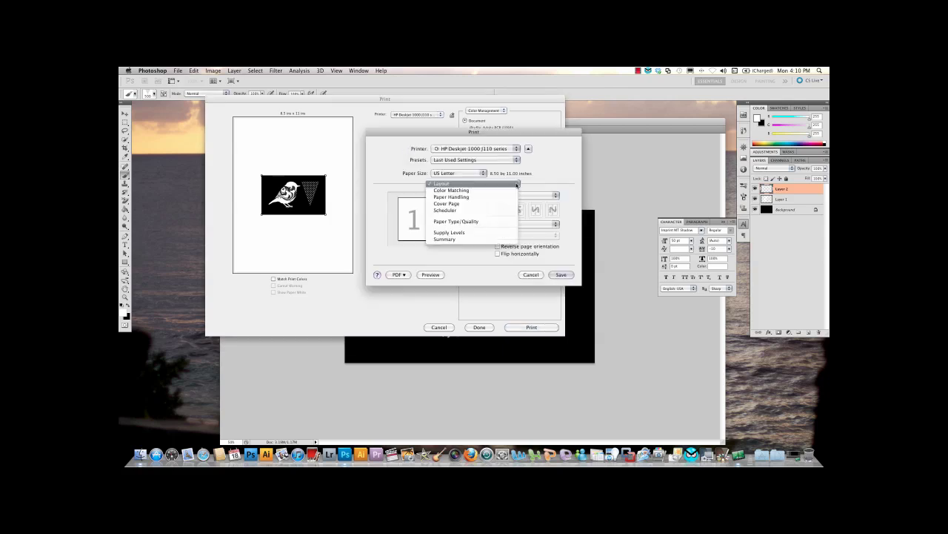
click(509, 223)
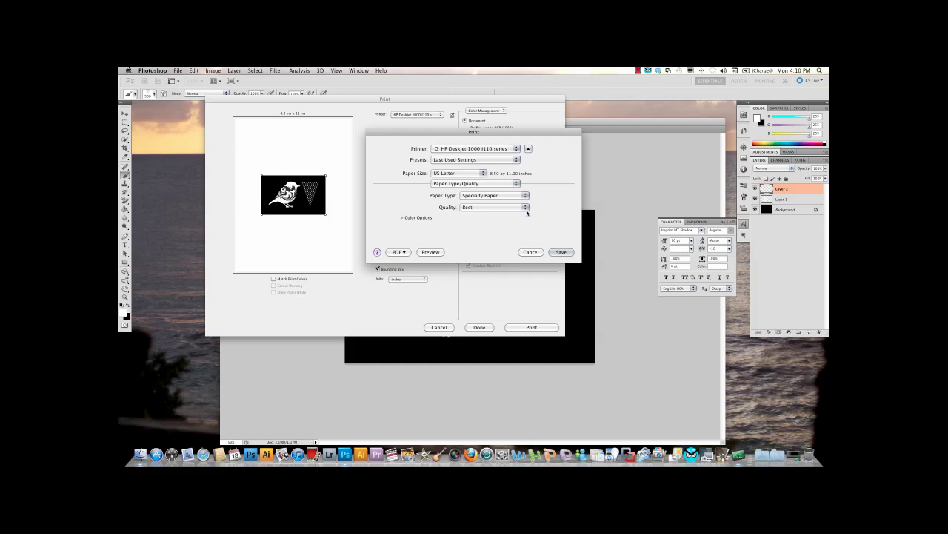
click(526, 210)
click(525, 209)
click(561, 253)
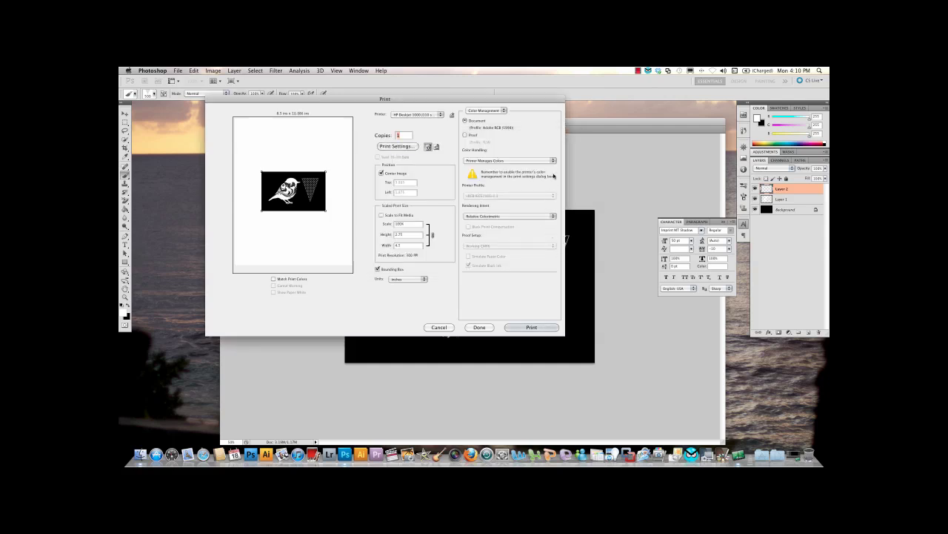
click(554, 161)
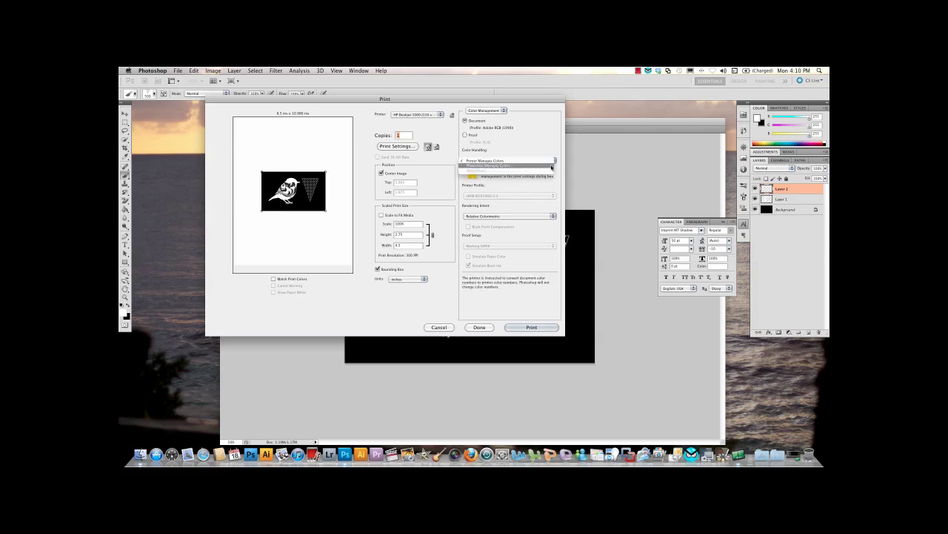
click(553, 166)
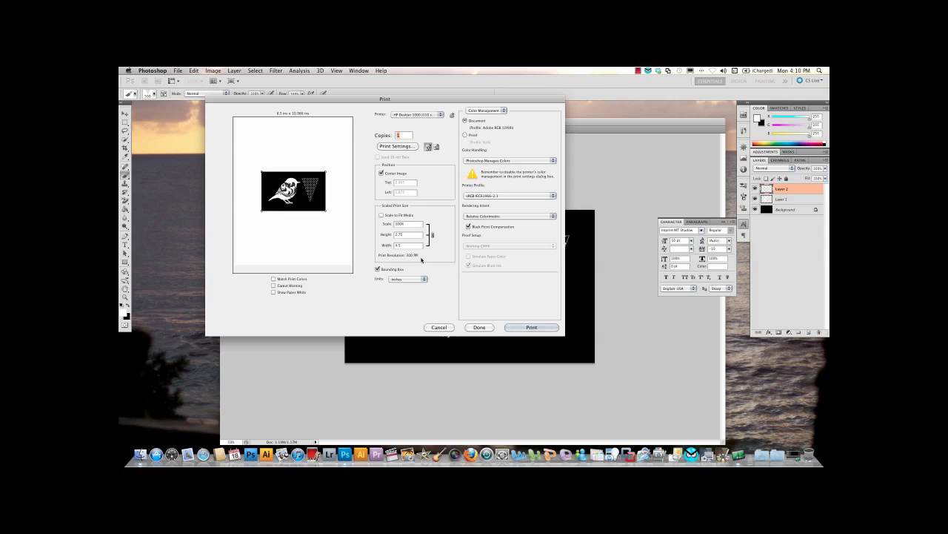
click(489, 328)
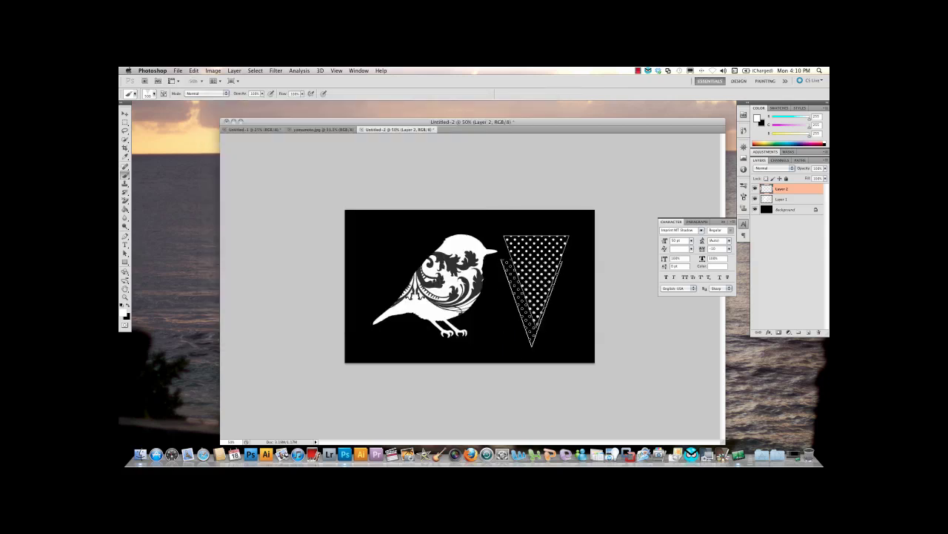